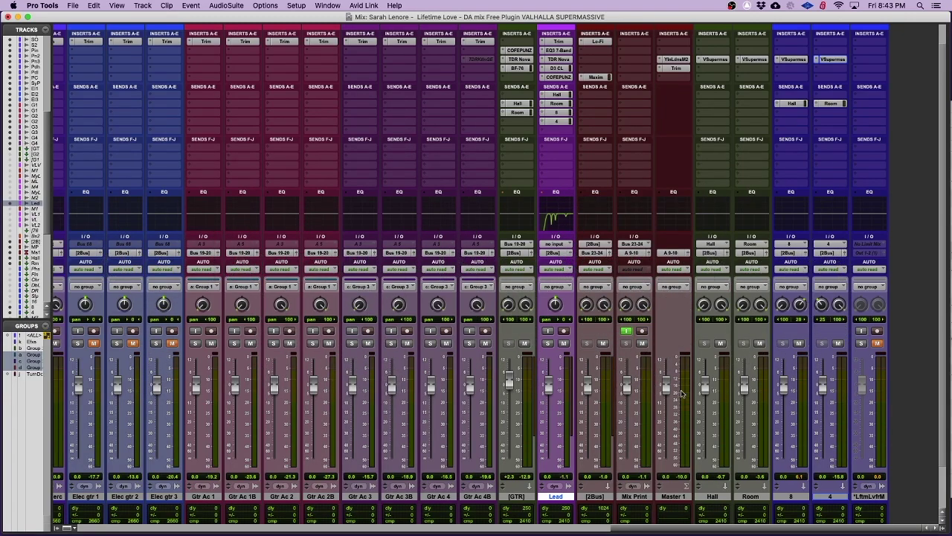
Open the ValhallaSupermassive plug-in on the Hall return and move its window over the middle of the mixer
{"action": "left_click", "coordinate": [715, 60]}
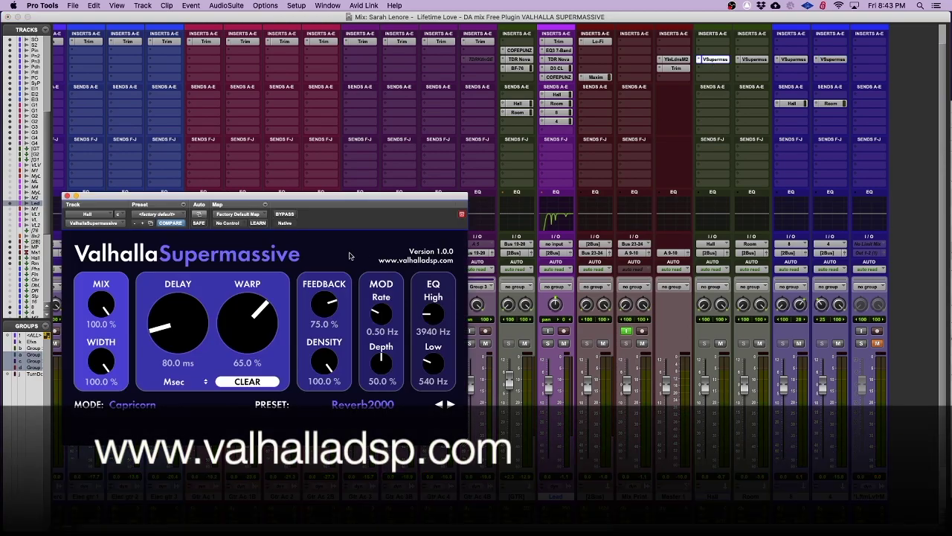
{"action": "left_click_drag", "start_coordinate": [387, 196], "coordinate": [592, 92]}
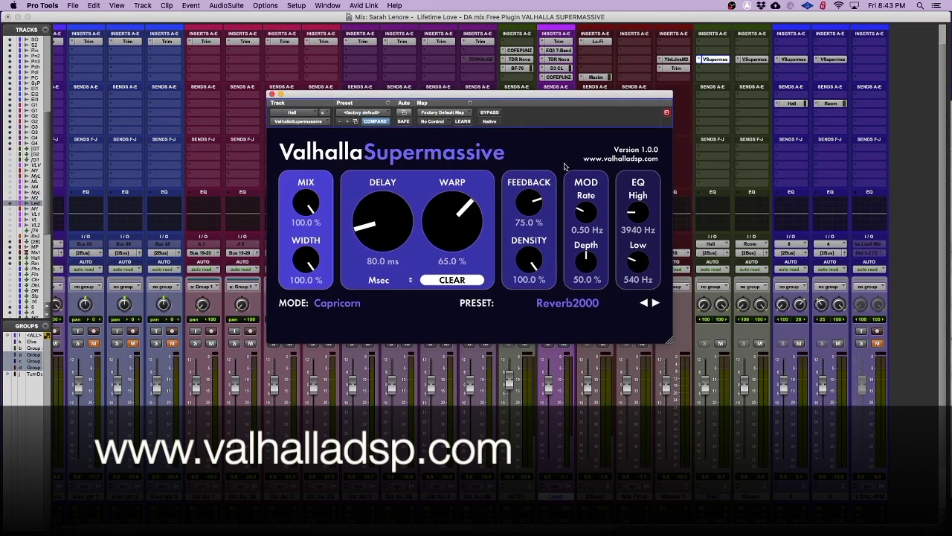
Switch to Safari, go to the Valhalla home page and browse the plug-in listing down to the free plug-ins
{"action": "key", "text": "super+Tab"}
{"action": "key", "text": "super+Tab"}
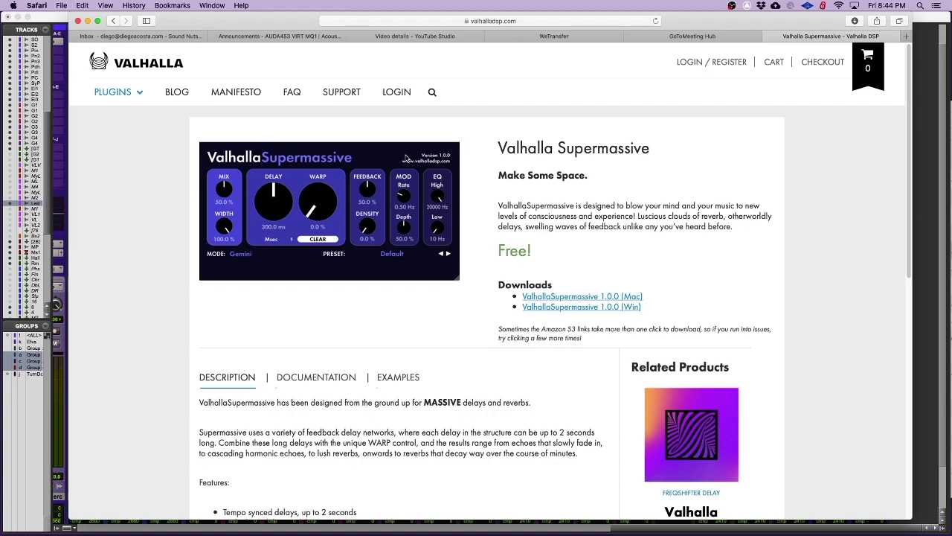
{"action": "left_click", "coordinate": [127, 68]}
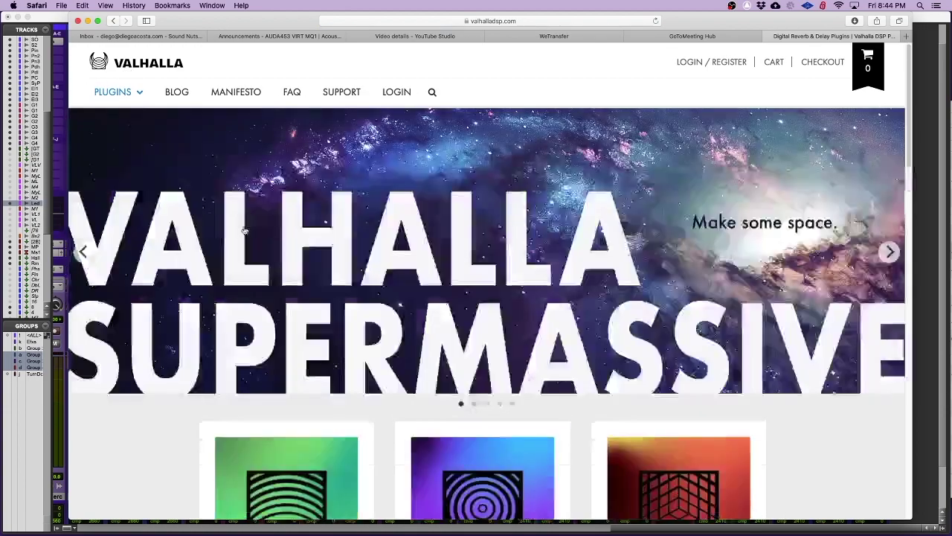
{"action": "scroll", "coordinate": [244, 228], "scroll_direction": "down", "scroll_amount": 5}
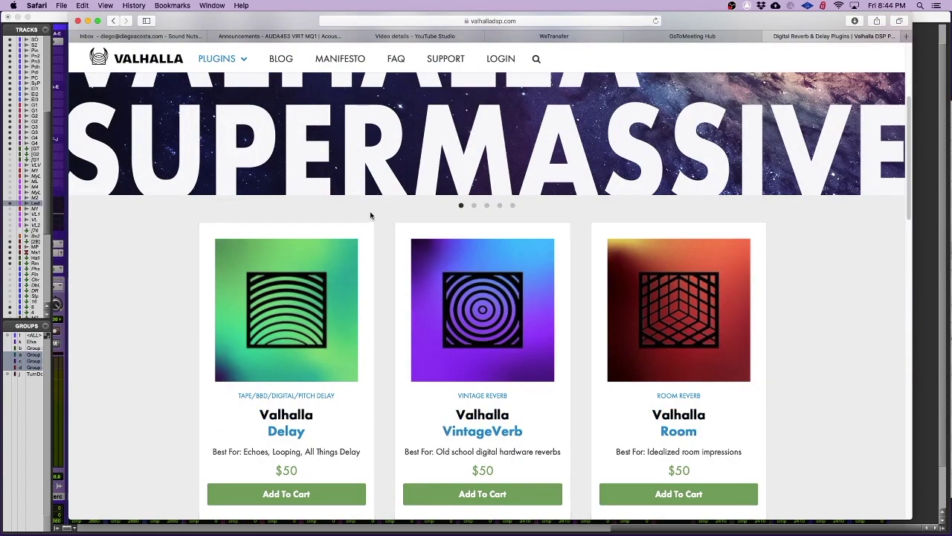
{"action": "scroll", "coordinate": [477, 191], "scroll_direction": "down", "scroll_amount": 3}
{"action": "scroll", "coordinate": [477, 191], "scroll_direction": "down", "scroll_amount": 9}
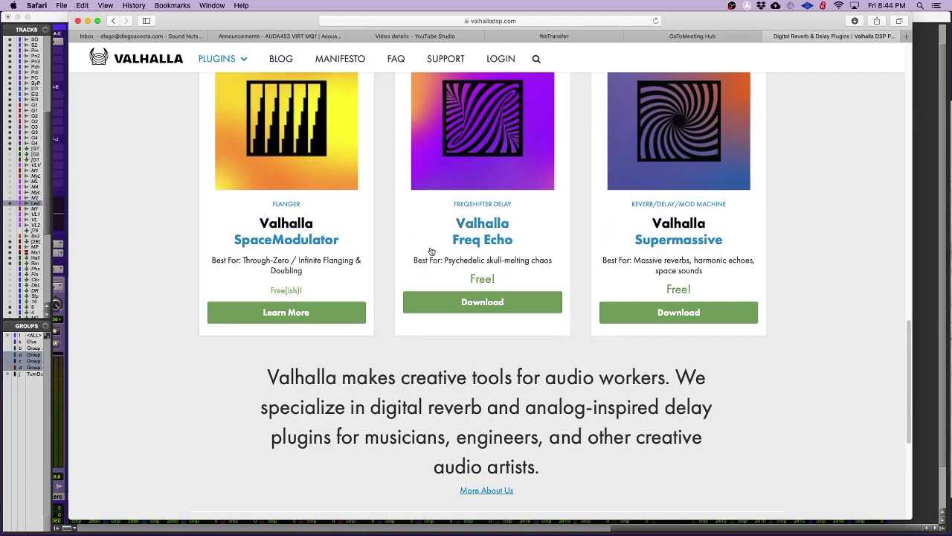
Open the Valhalla Supermassive product page and read its feature and mode descriptions
{"action": "left_click", "coordinate": [675, 250]}
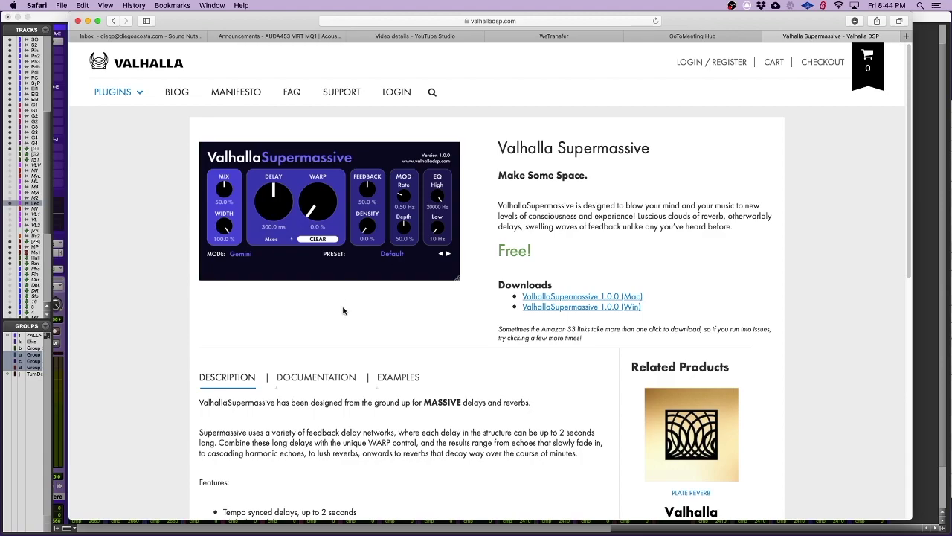
{"action": "scroll", "coordinate": [343, 311], "scroll_direction": "down", "scroll_amount": 5}
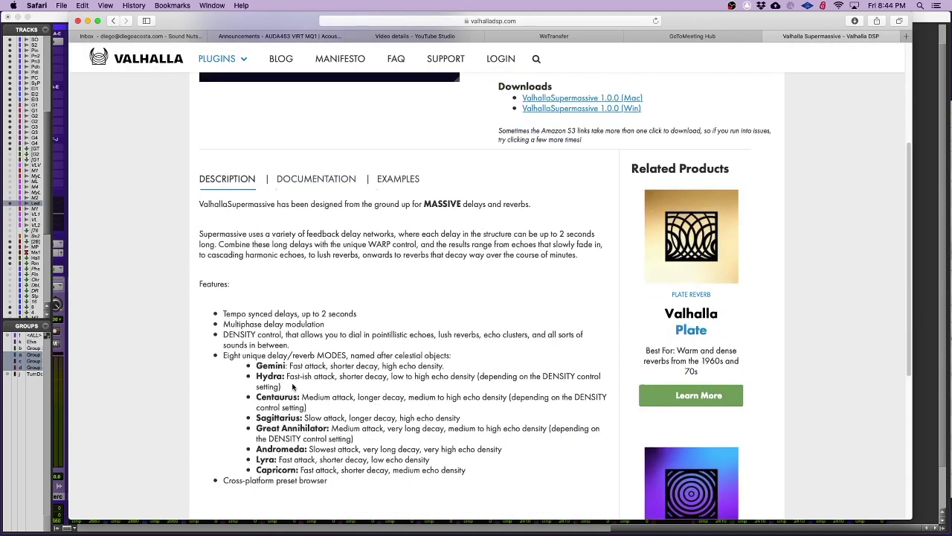
{"action": "scroll", "coordinate": [306, 405], "scroll_direction": "down", "scroll_amount": 2}
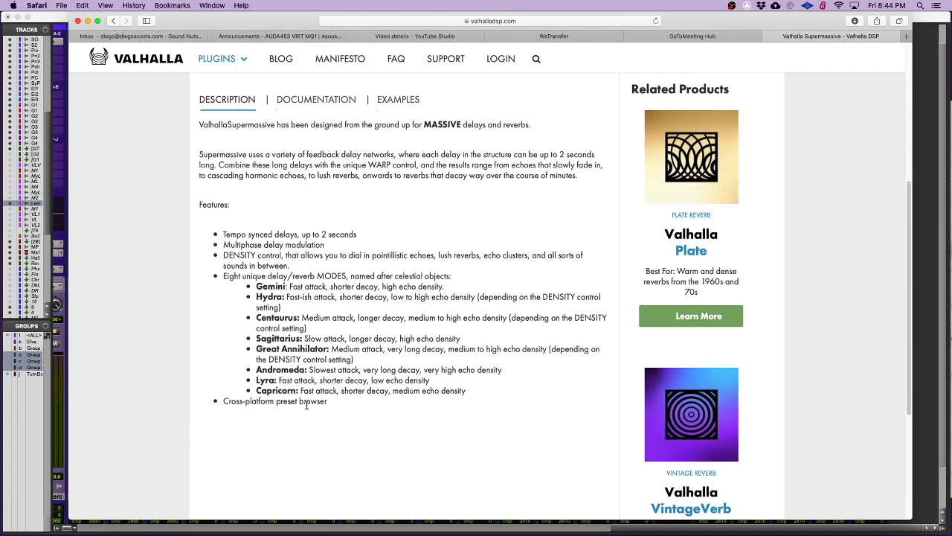
Switch back to Pro Tools, review the Hall return's ValhallaSupermassive settings and close the plug-in window
{"action": "key", "text": "super+Tab"}
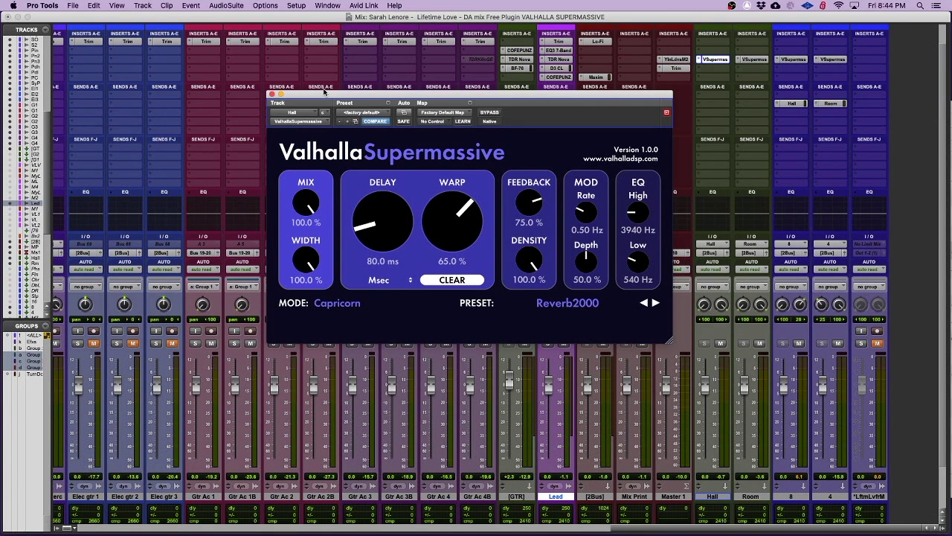
{"action": "left_click_drag", "start_coordinate": [366, 93], "coordinate": [401, 147]}
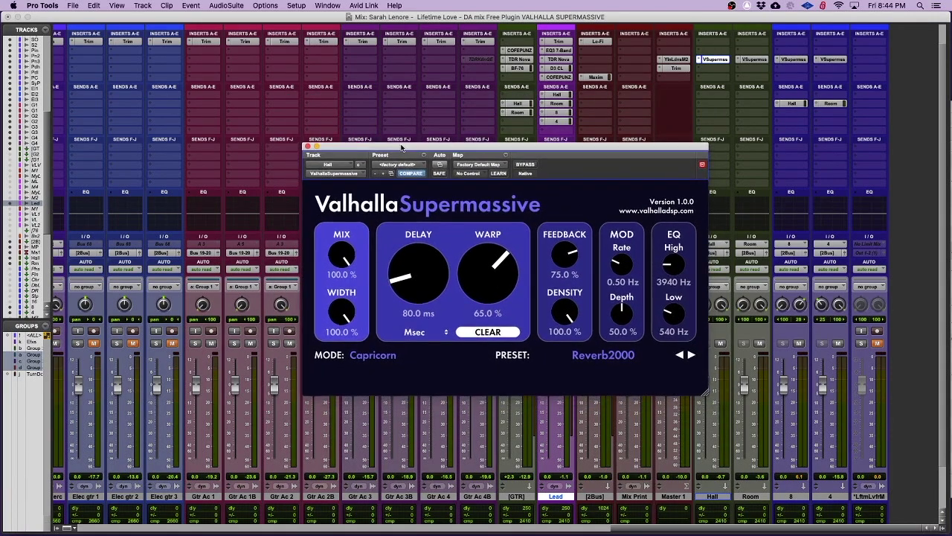
{"action": "left_click", "coordinate": [308, 146]}
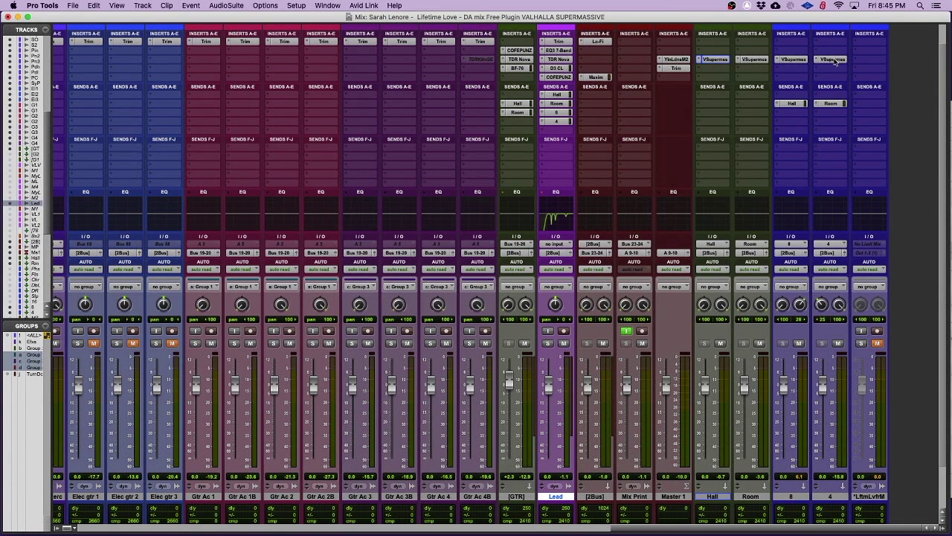
{"action": "left_click", "coordinate": [719, 61]}
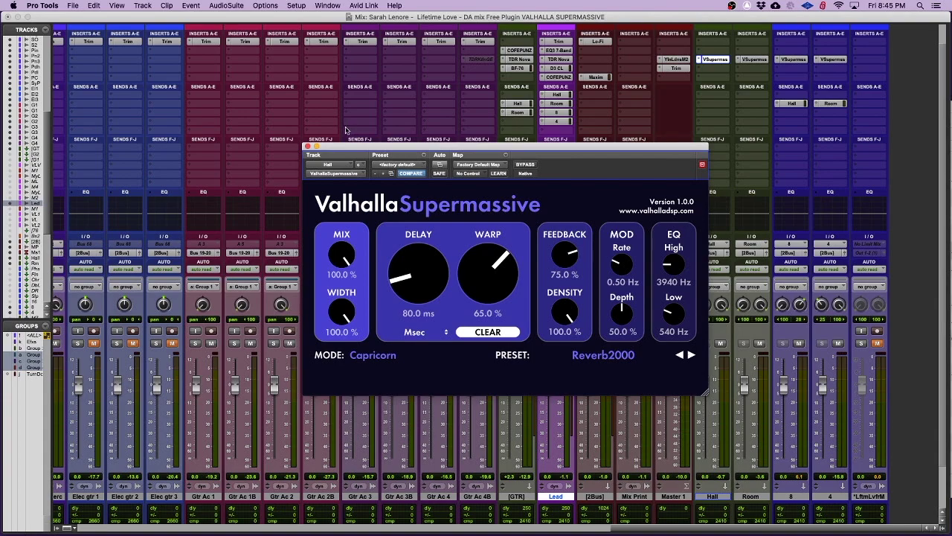
{"action": "left_click", "coordinate": [305, 146]}
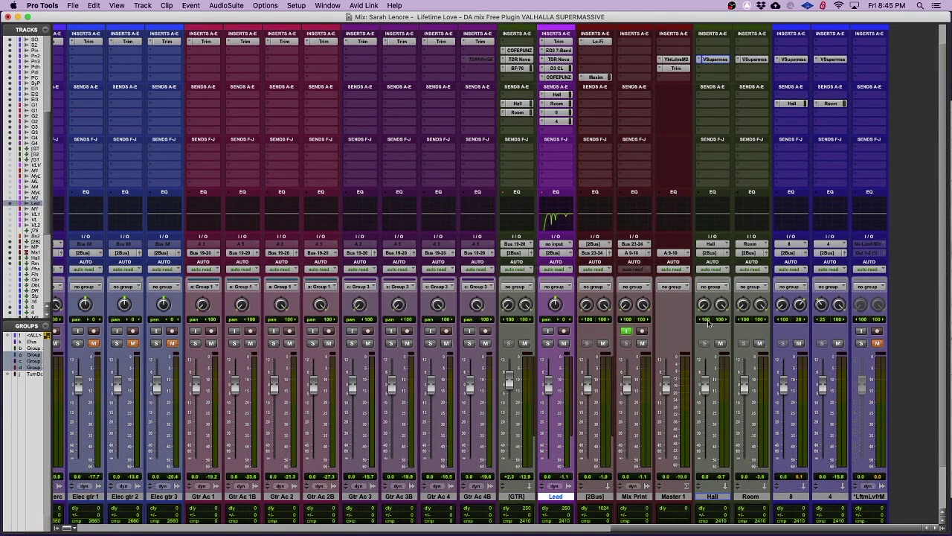
Mute the Room, 8 and 4 returns and check the preset of the Hall return's ValhallaSupermassive
{"action": "left_click", "coordinate": [760, 344]}
{"action": "left_click", "coordinate": [713, 60]}
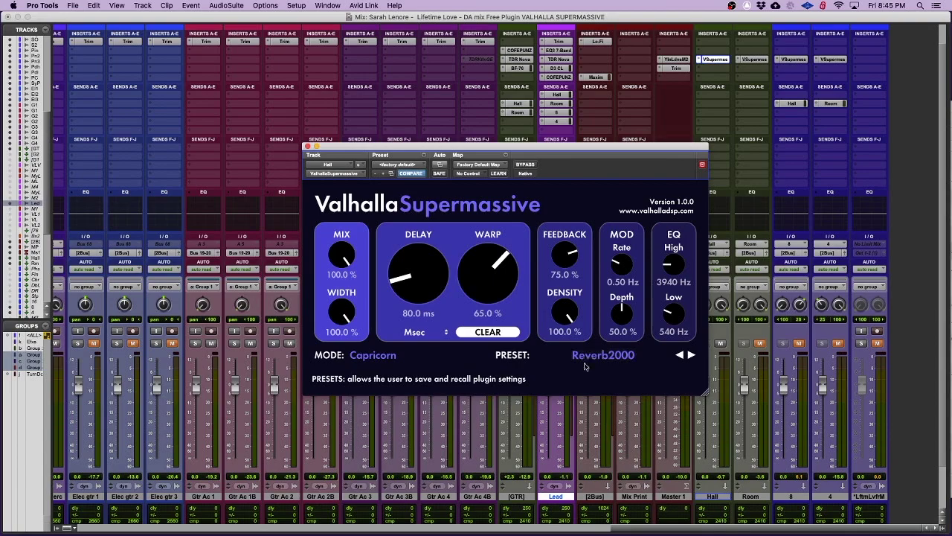
{"action": "left_click", "coordinate": [307, 146]}
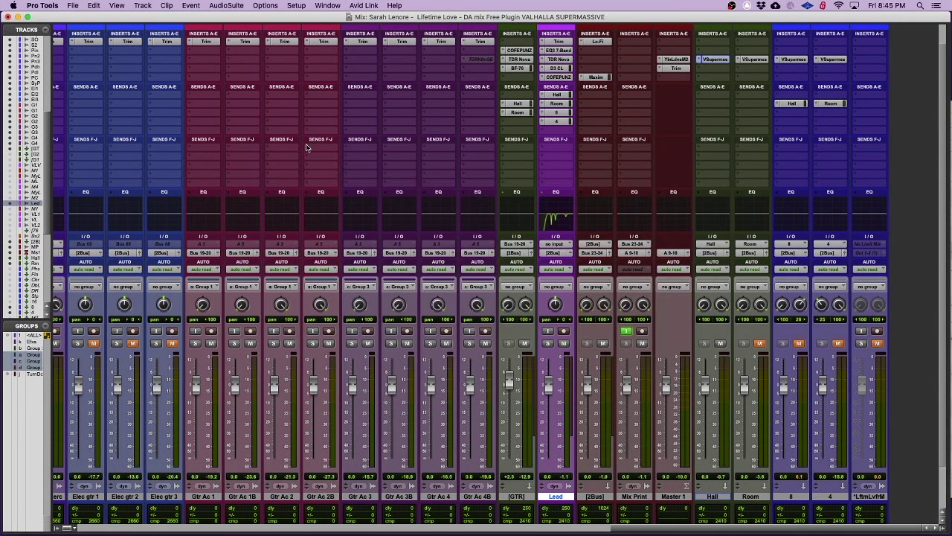
Mute the Lead track's Room, 8 and 4 sends, leaving its Hall send active
{"action": "left_click", "coordinate": [547, 343]}
{"action": "left_click", "coordinate": [548, 343]}
{"action": "left_click", "coordinate": [561, 106]}
Open the Lead track's Hall send and audition it raised to about -2.2 dB
{"action": "left_click", "coordinate": [559, 95]}
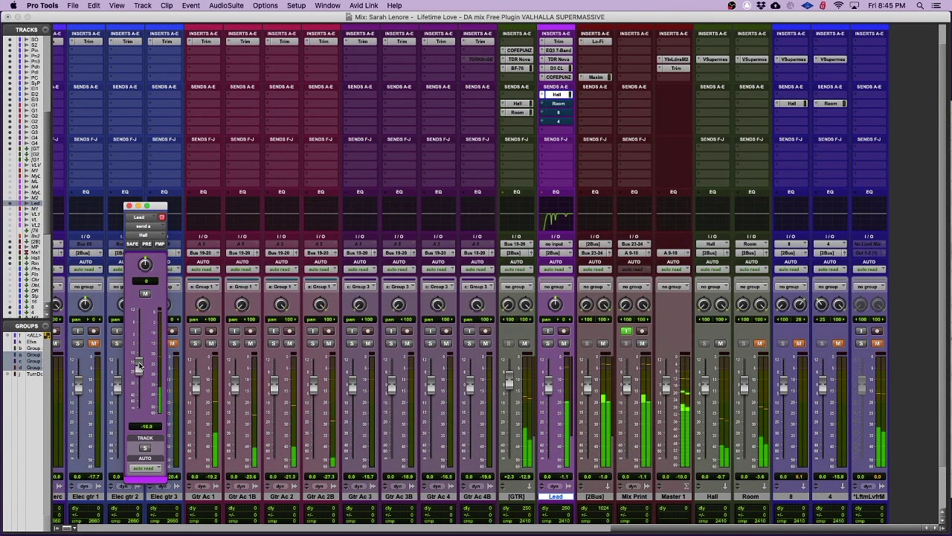
{"action": "left_click_drag", "start_coordinate": [137, 364], "coordinate": [140, 334]}
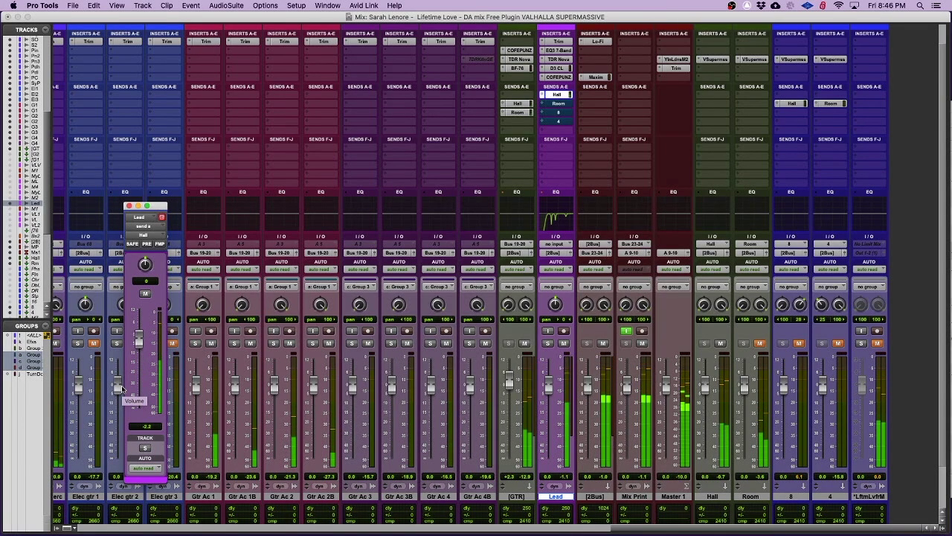
{"action": "key", "text": "space"}
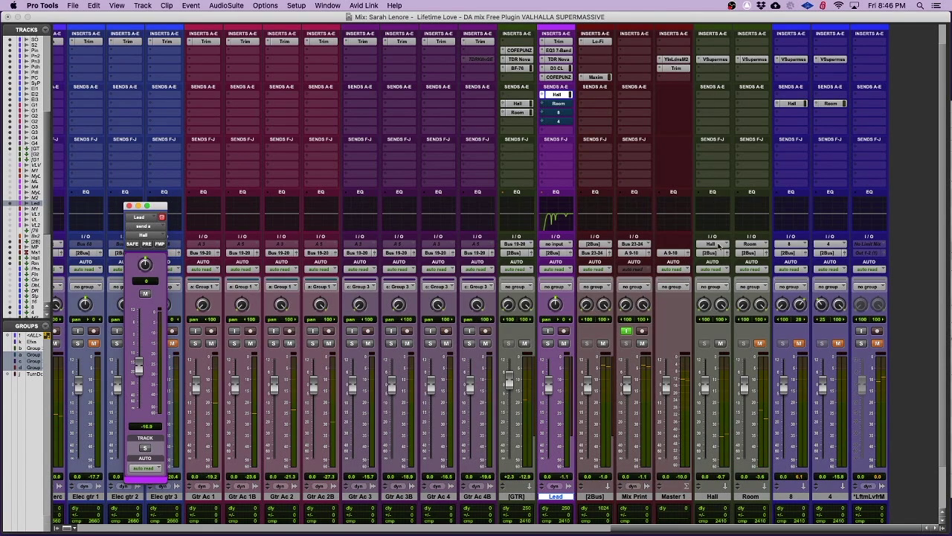
Mute the Hall return, unmute the Room return and open the Room return's ValhallaSupermassive
{"action": "left_click", "coordinate": [720, 344]}
{"action": "left_click", "coordinate": [760, 343]}
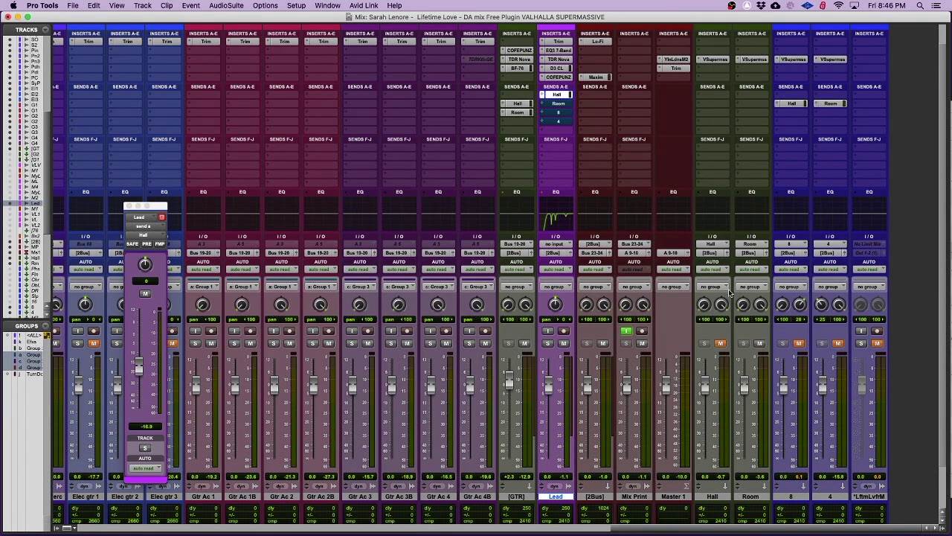
{"action": "left_click", "coordinate": [756, 60]}
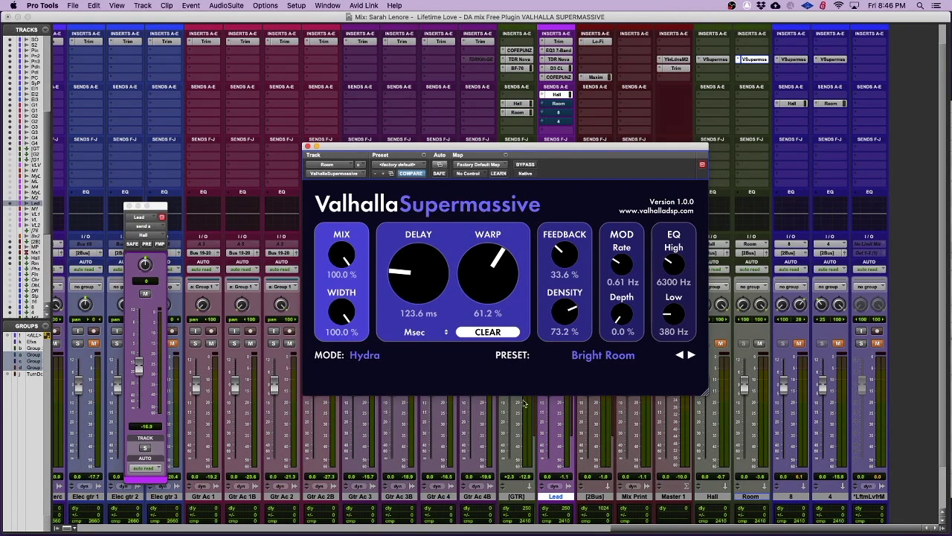
Browse the MOD and SFX preset categories, keep the Bright Room preset and close the plug-in
{"action": "left_click", "coordinate": [600, 358]}
{"action": "mouse_move", "coordinate": [580, 445]}
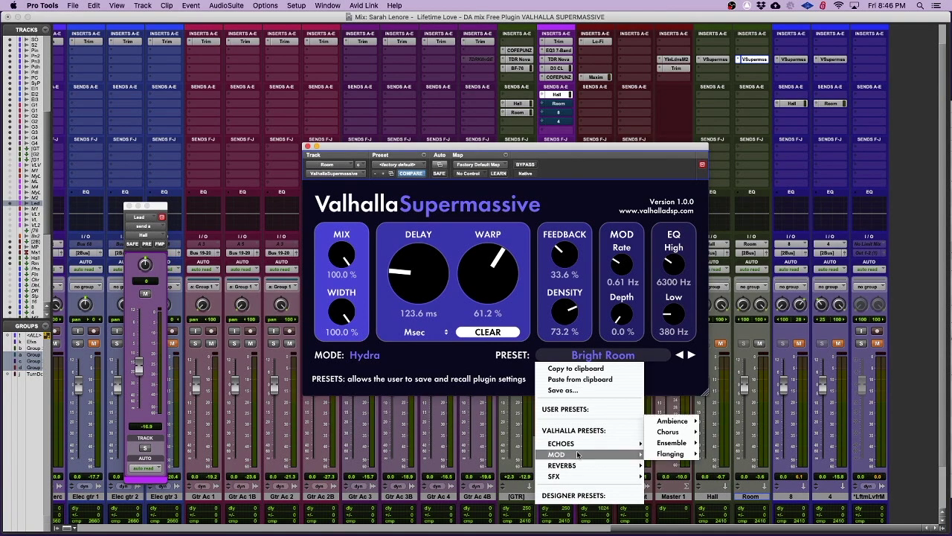
{"action": "mouse_move", "coordinate": [564, 476]}
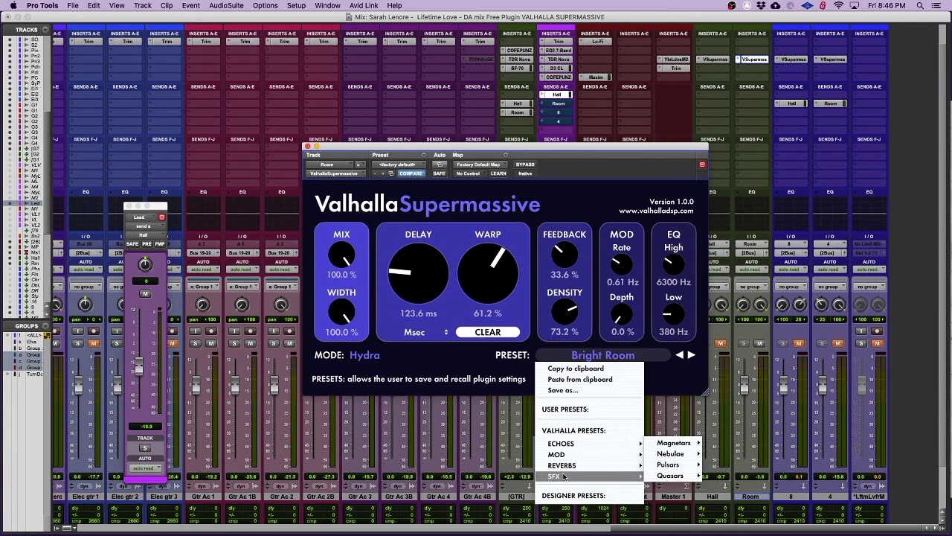
{"action": "left_click", "coordinate": [455, 374]}
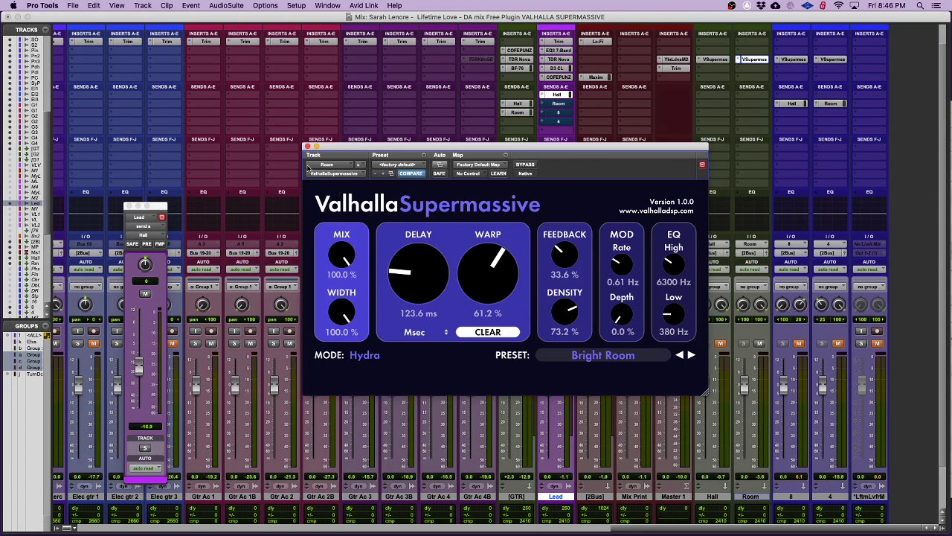
{"action": "left_click", "coordinate": [308, 146]}
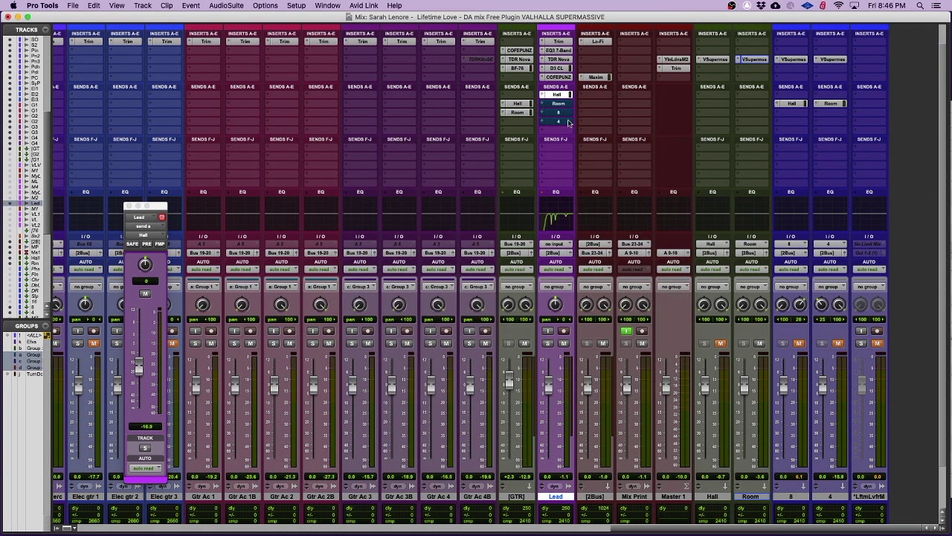
Open and unmute the Lead track's Room send, and raise its level to about -18.2 dB
{"action": "left_click", "coordinate": [557, 105]}
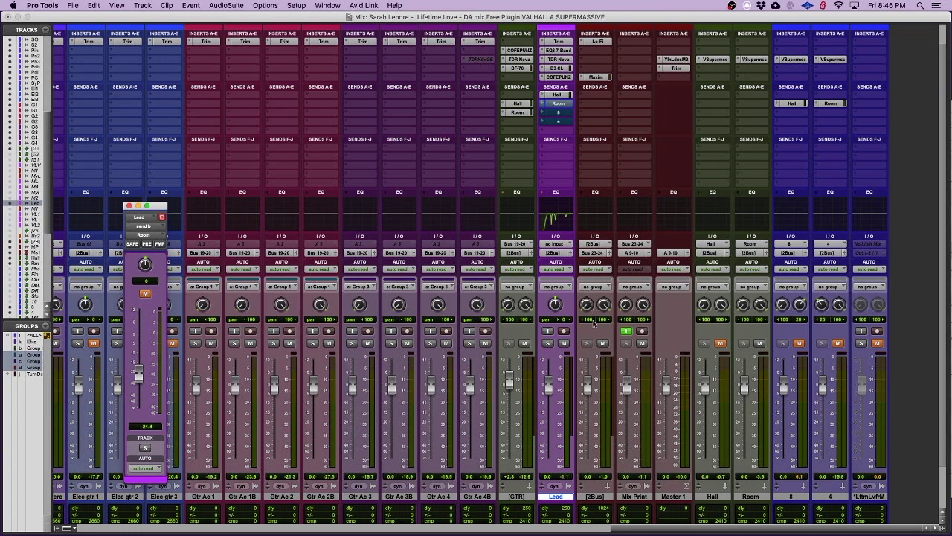
{"action": "left_click", "coordinate": [562, 108], "text": "super"}
{"action": "mouse_move", "coordinate": [138, 373]}
{"action": "left_mouse_down"}
{"action": "mouse_move", "coordinate": [140, 338]}
{"action": "mouse_move", "coordinate": [137, 387]}
{"action": "mouse_move", "coordinate": [137, 348]}
{"action": "mouse_move", "coordinate": [138, 370]}
{"action": "left_mouse_up"}
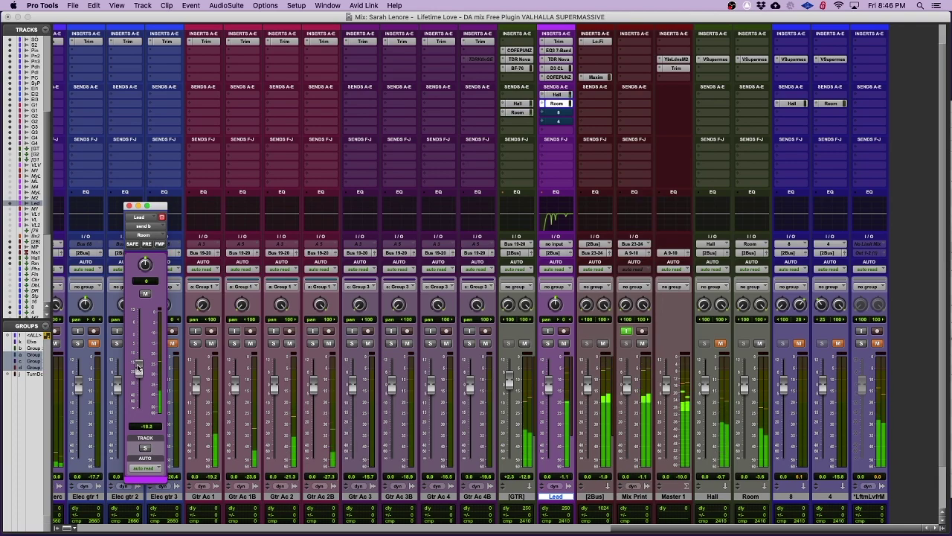
Swap the audible return from Room to 8 using the track mutes, and unmute the Lead track's send to 8
{"action": "left_click", "coordinate": [760, 344]}
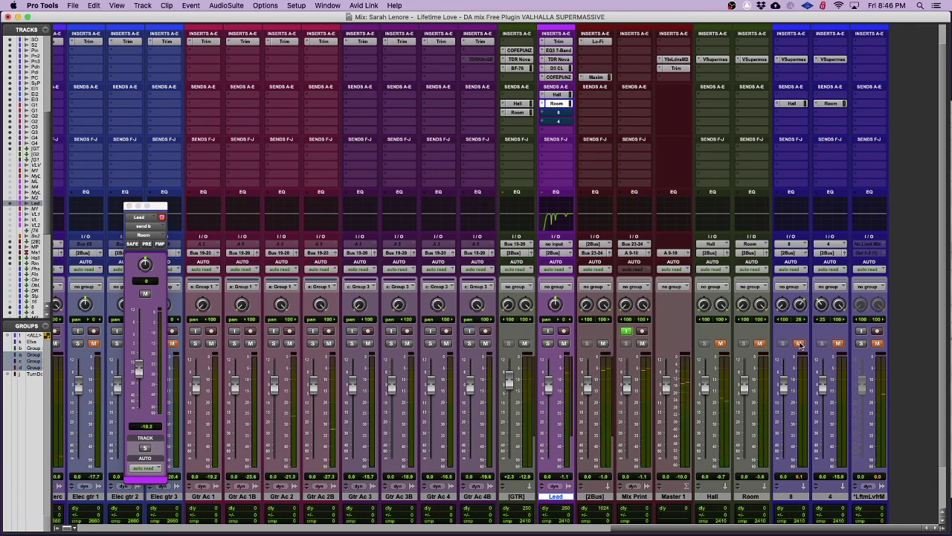
{"action": "left_click", "coordinate": [559, 117]}
{"action": "left_click", "coordinate": [139, 261]}
Open the 8 return's ValhallaSupermassive, move its window over the mixer and check the delay sync options, keeping Note
{"action": "left_click", "coordinate": [791, 60]}
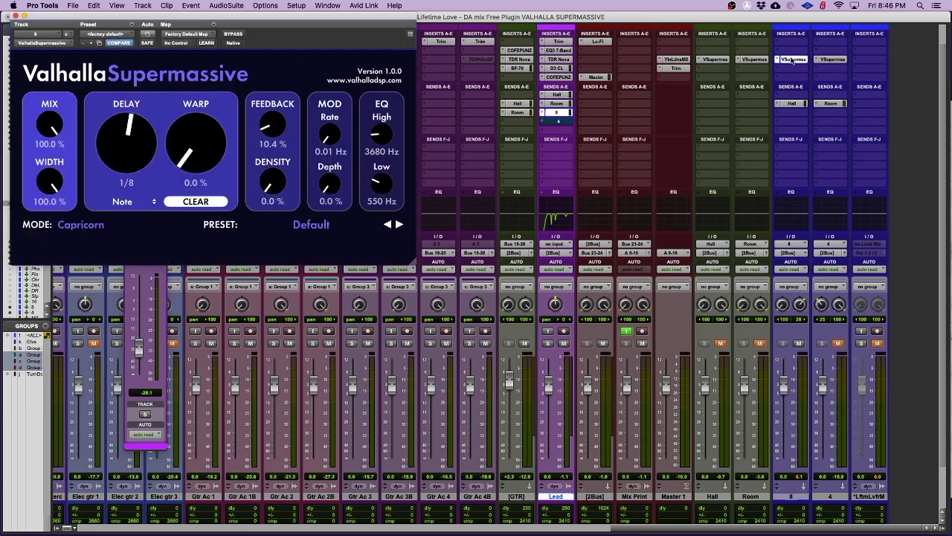
{"action": "left_click_drag", "start_coordinate": [247, 13], "coordinate": [441, 84]}
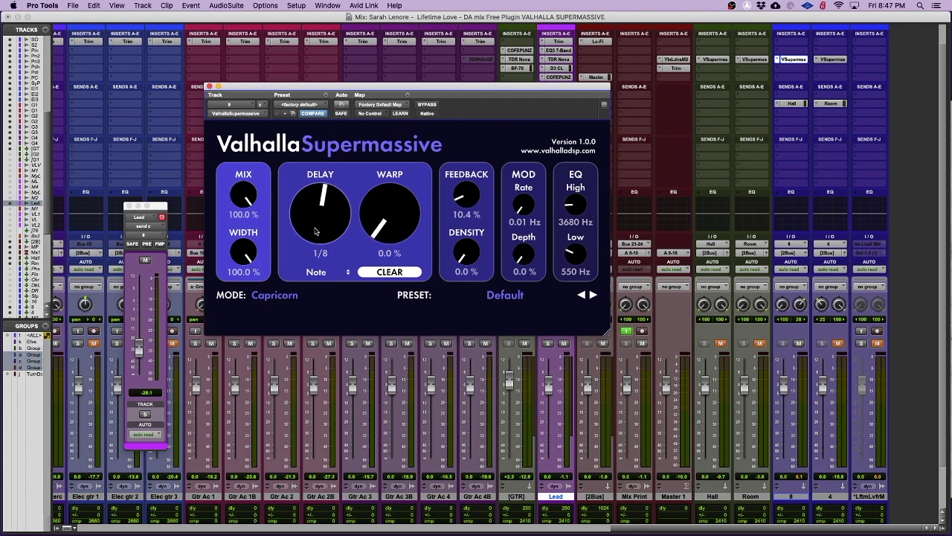
{"action": "left_click", "coordinate": [316, 272]}
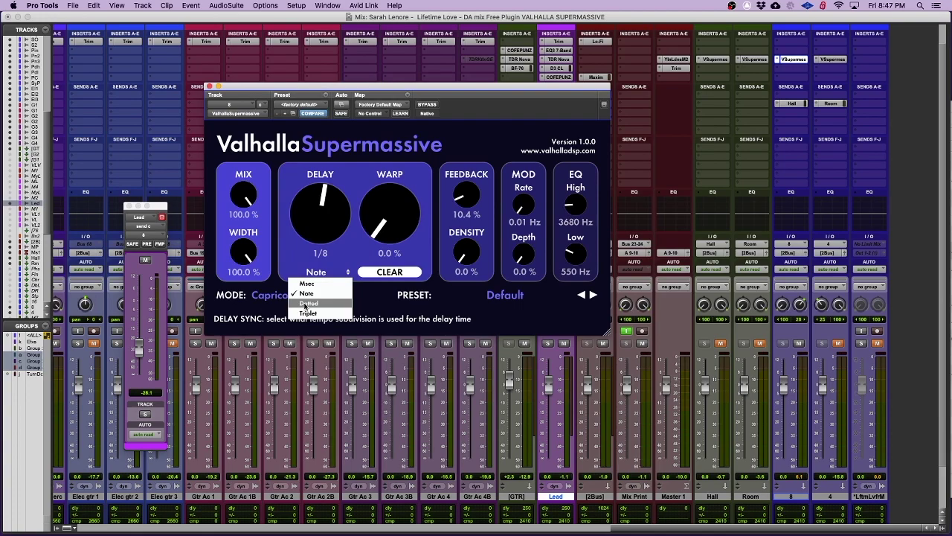
{"action": "left_click", "coordinate": [372, 307]}
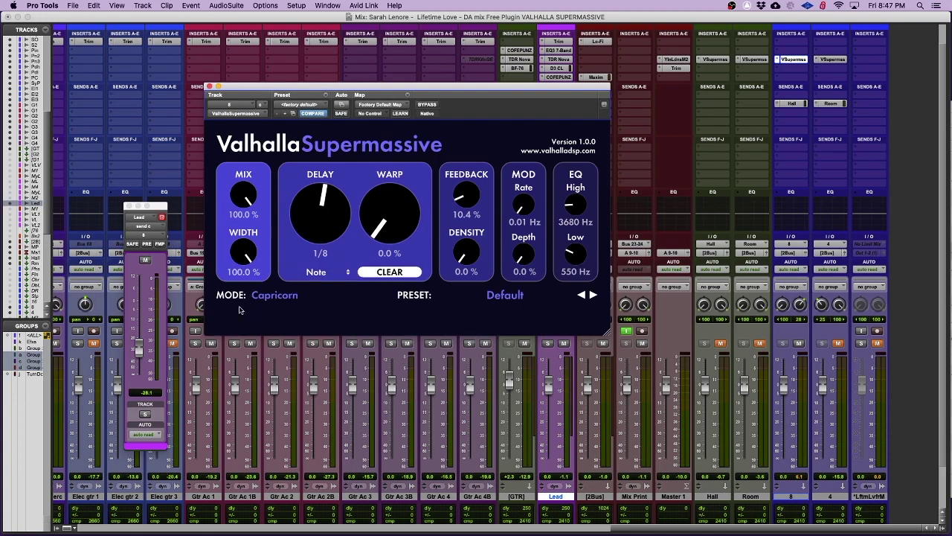
Raise the Lead track's send to 8 to about -6.5 dB and set the plug-in's mode to Gemini
{"action": "left_click_drag", "start_coordinate": [138, 347], "coordinate": [137, 314]}
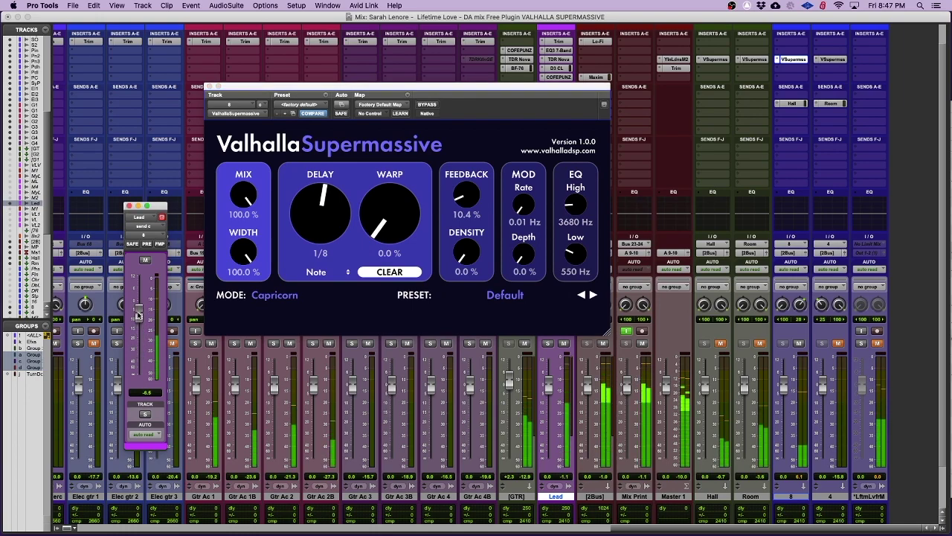
{"action": "left_click", "coordinate": [285, 296]}
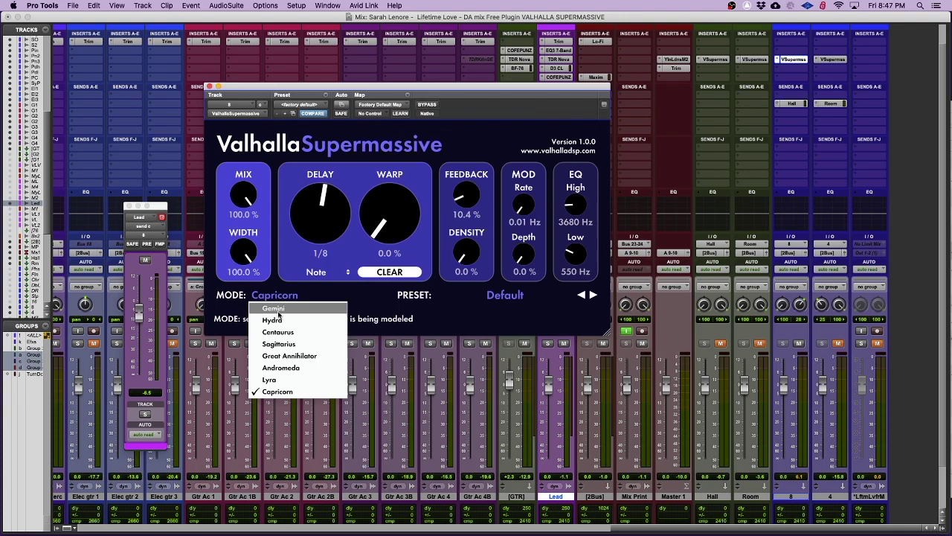
{"action": "left_click", "coordinate": [276, 309]}
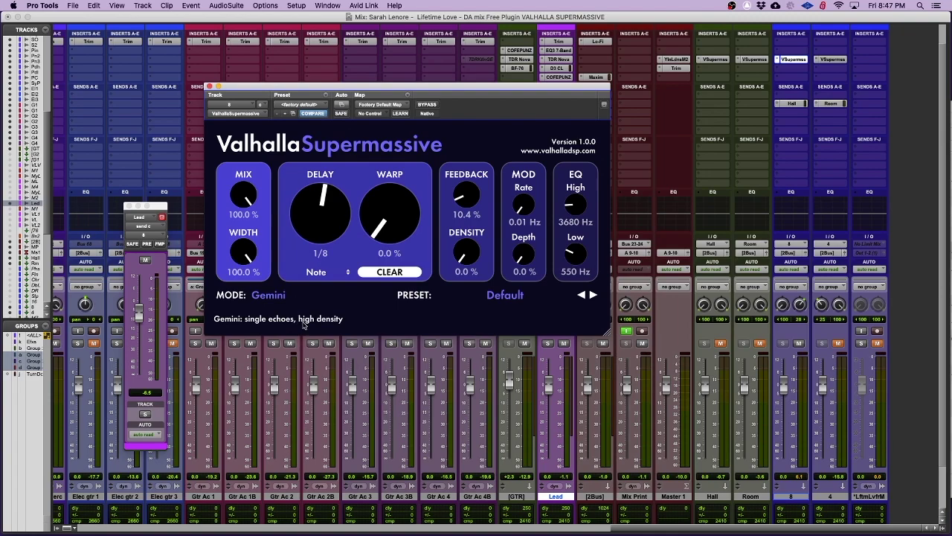
Play the mix and audition the 8 return's delay in the Hydra, Centaurus and Sagittarius modes
{"action": "key", "text": "space"}
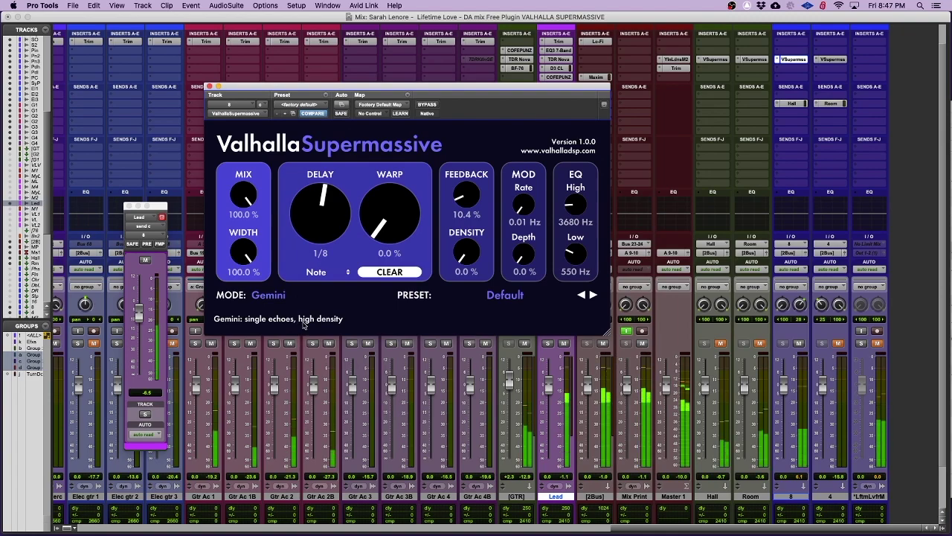
{"action": "left_click", "coordinate": [268, 294]}
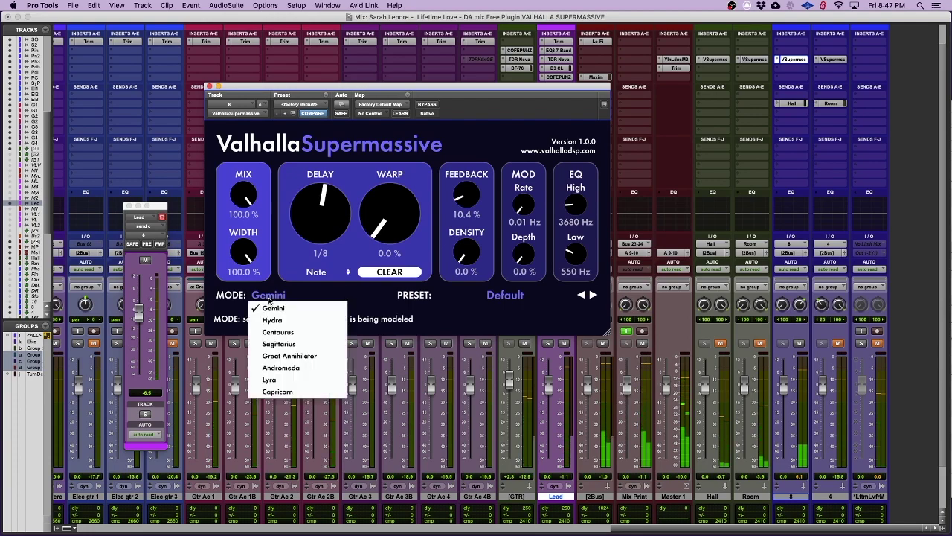
{"action": "left_click", "coordinate": [269, 320]}
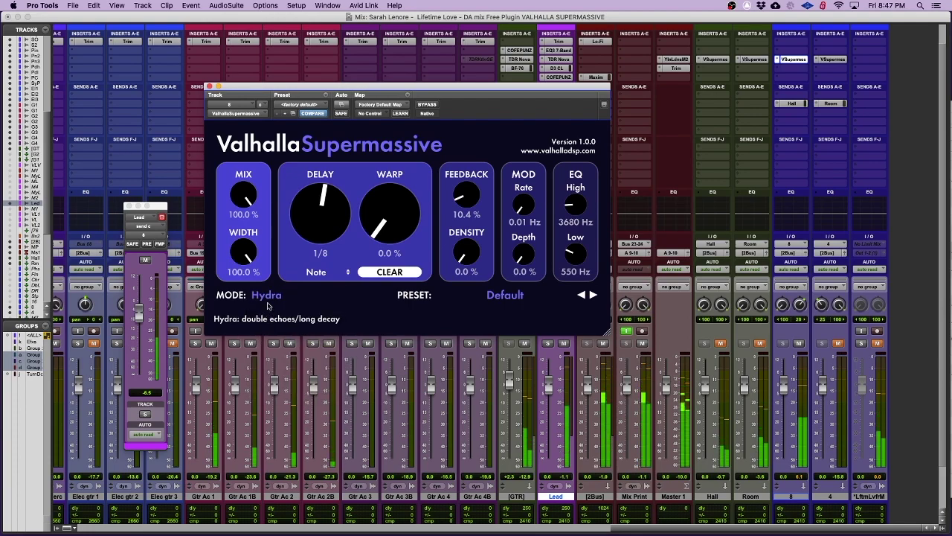
{"action": "left_click", "coordinate": [266, 295]}
{"action": "left_click", "coordinate": [266, 333]}
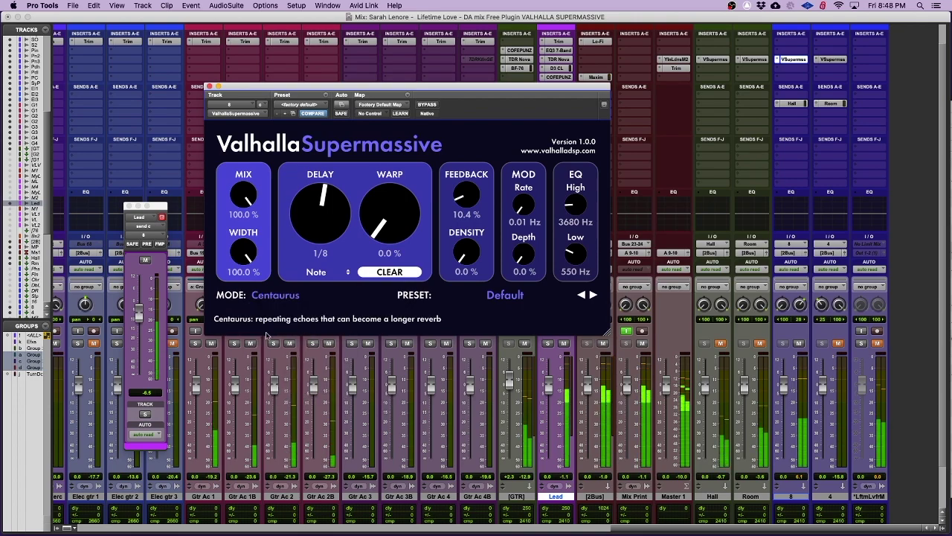
{"action": "left_click", "coordinate": [266, 295]}
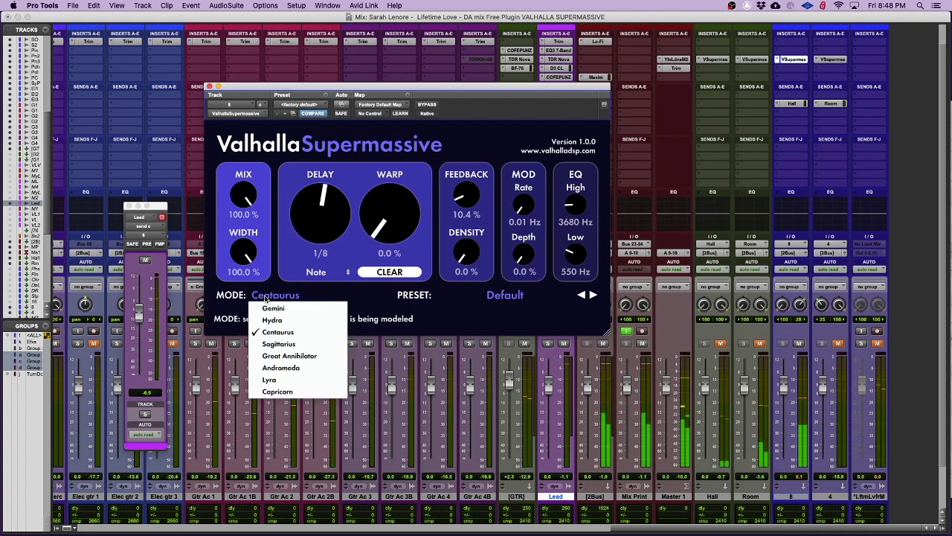
{"action": "left_click", "coordinate": [265, 344]}
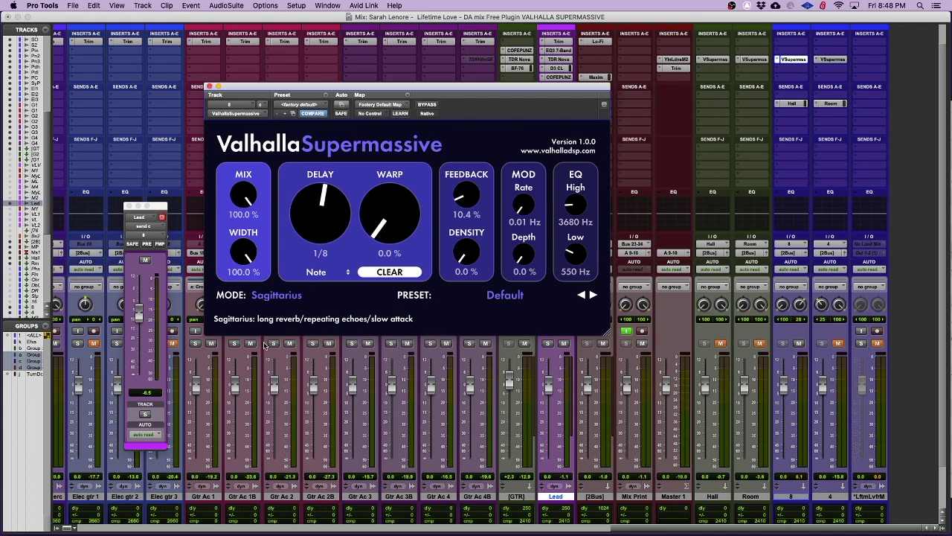
Play the mix again and set the 8 return's plug-in mode to Capricorn
{"action": "key", "text": "space"}
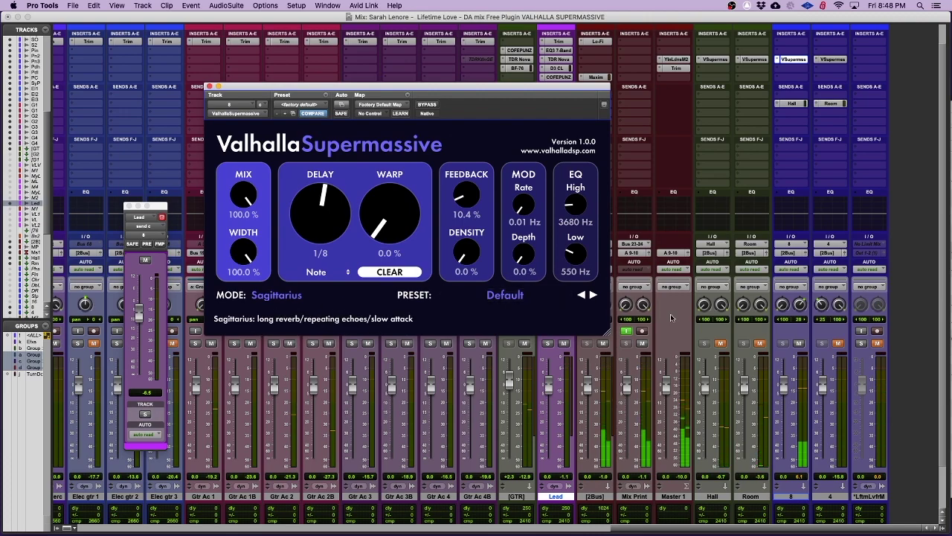
{"action": "left_click", "coordinate": [271, 296]}
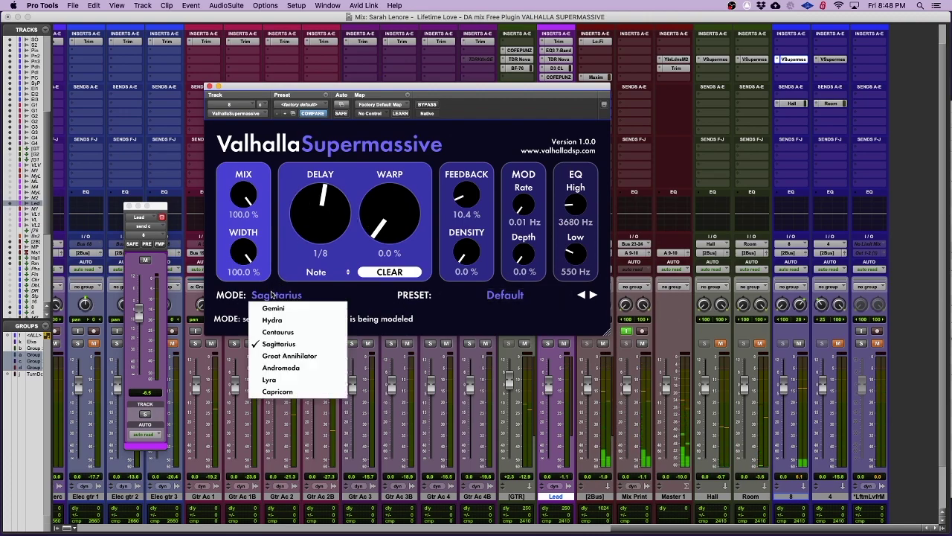
{"action": "left_click", "coordinate": [278, 392]}
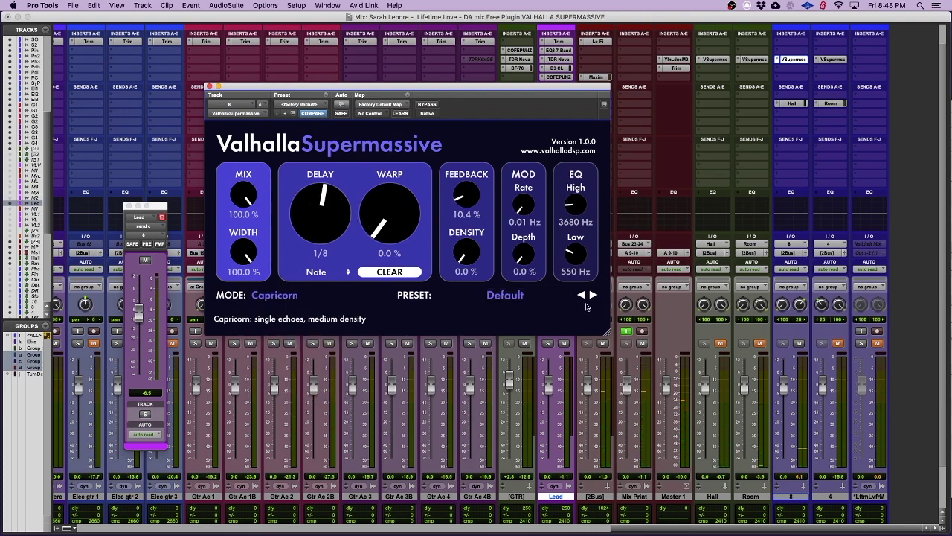
Unmute the 4 return and open its ValhallaSupermassive to view the delay settings
{"action": "left_click", "coordinate": [841, 345]}
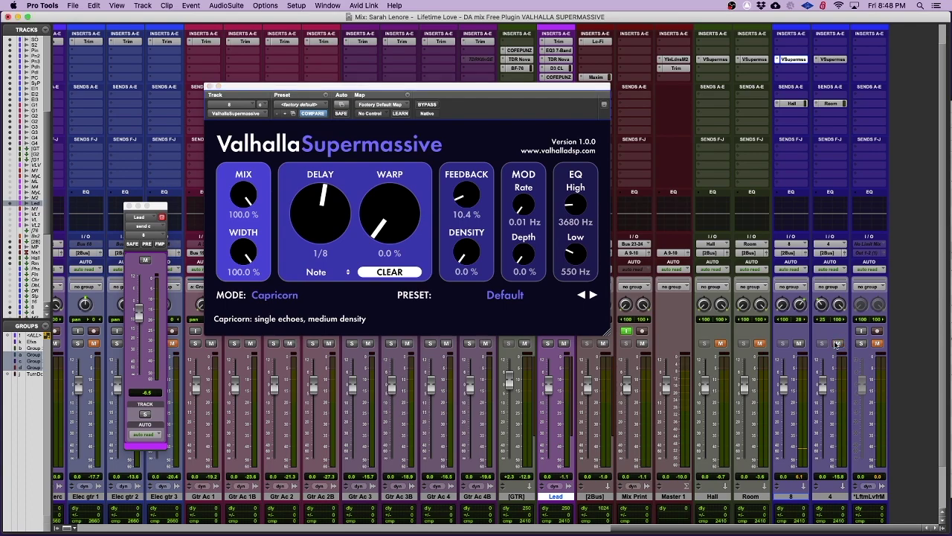
{"action": "left_click", "coordinate": [831, 59]}
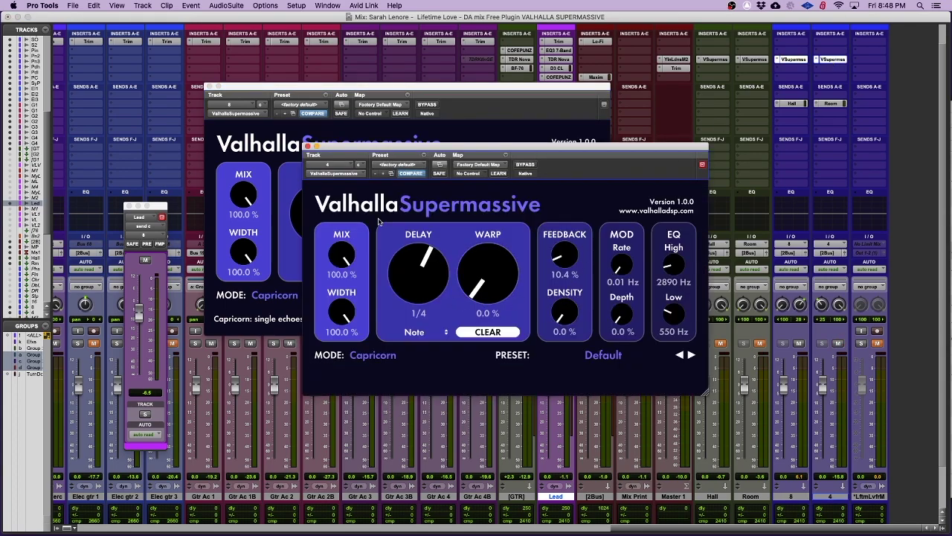
Close both ValhallaSupermassive windows and the Lead track's send window
{"action": "left_click", "coordinate": [307, 146]}
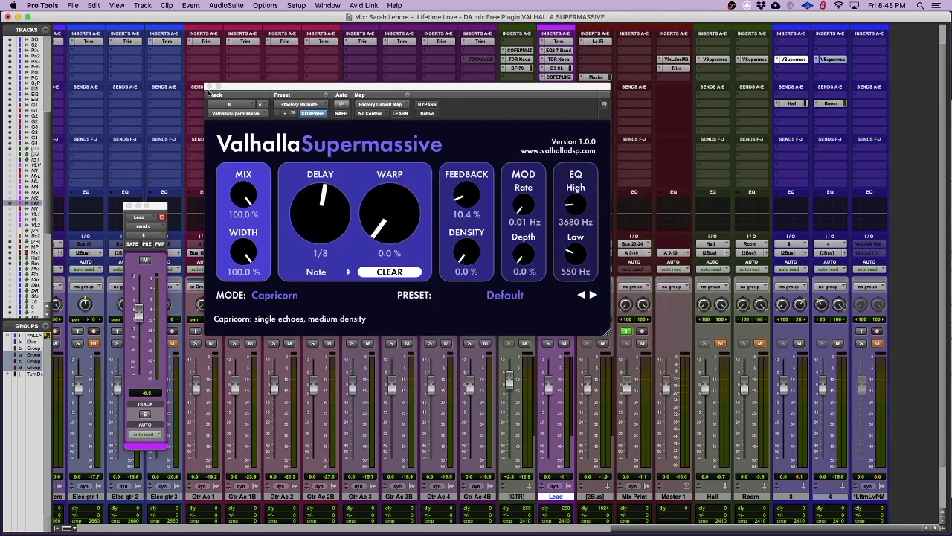
{"action": "left_click", "coordinate": [210, 87]}
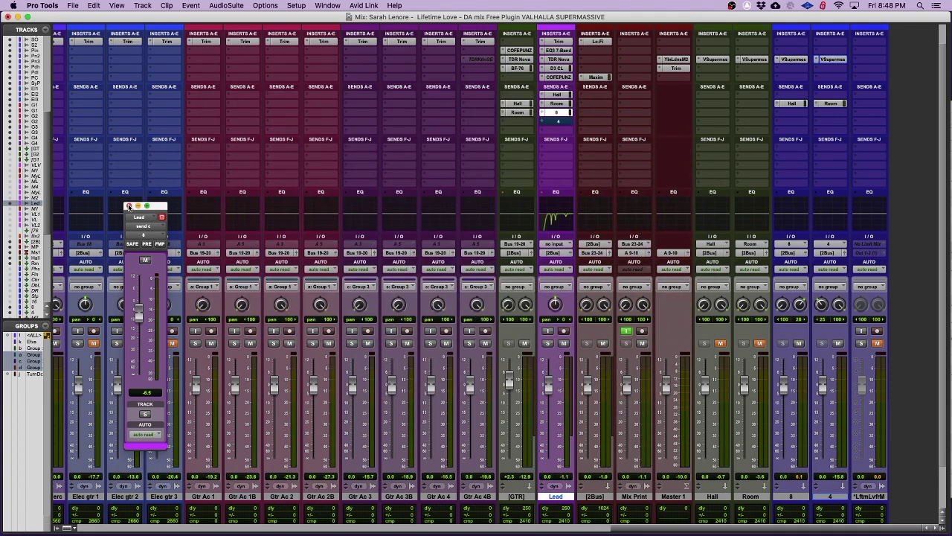
{"action": "left_click", "coordinate": [128, 207]}
Switch to Safari, review the features and mode descriptions on the ValhallaSupermassive page, and return to Pro Tools
{"action": "key", "text": "super+Tab"}
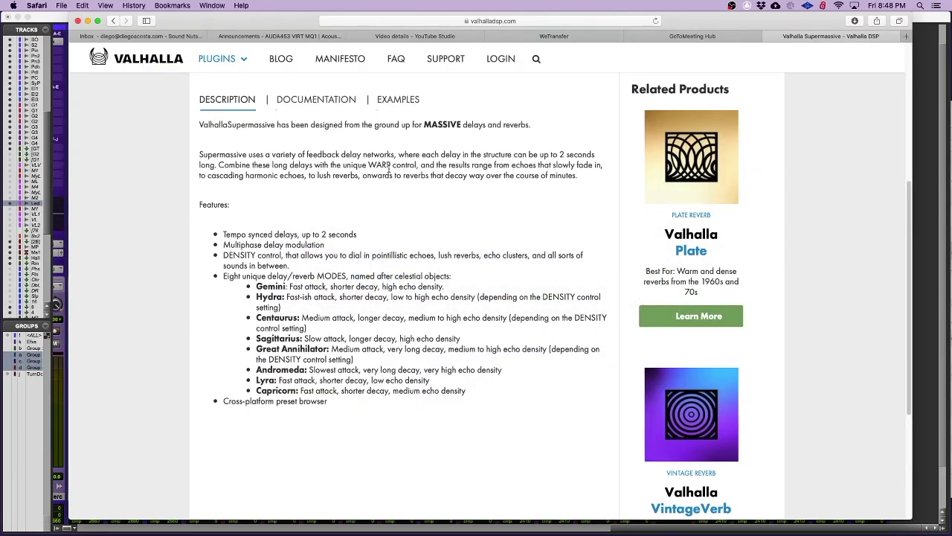
{"action": "scroll", "coordinate": [395, 192], "scroll_direction": "down", "scroll_amount": 5}
{"action": "scroll", "coordinate": [395, 192], "scroll_direction": "up", "scroll_amount": 5}
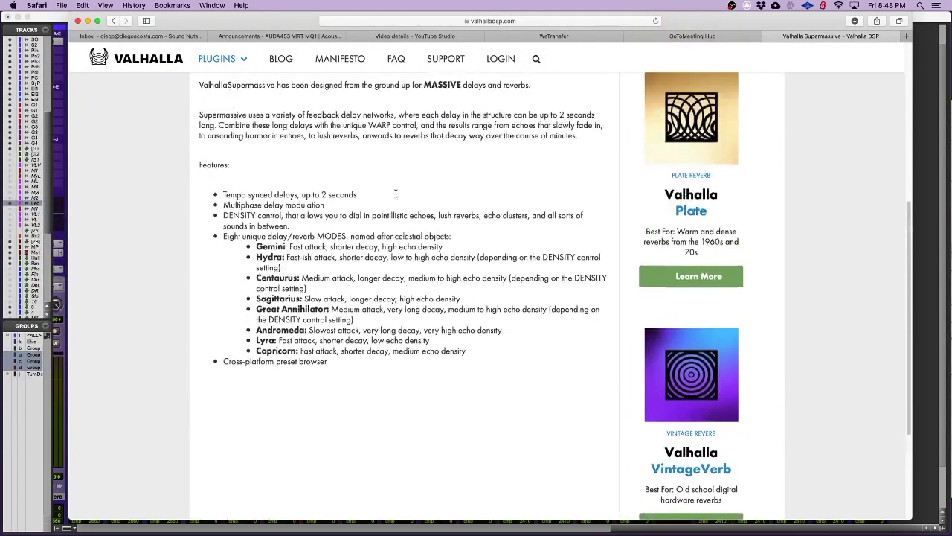
{"action": "scroll", "coordinate": [395, 192], "scroll_direction": "up", "scroll_amount": 1}
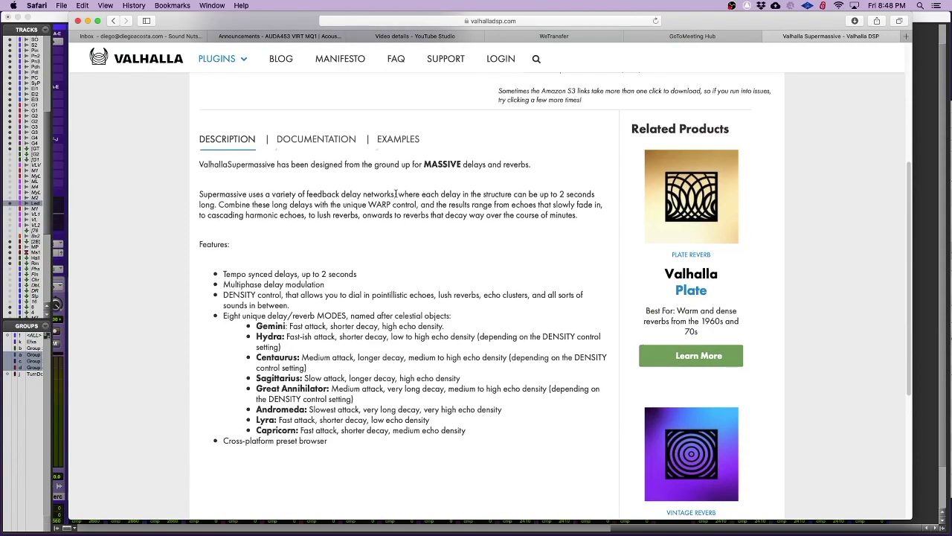
{"action": "scroll", "coordinate": [395, 194], "scroll_direction": "down", "scroll_amount": 1}
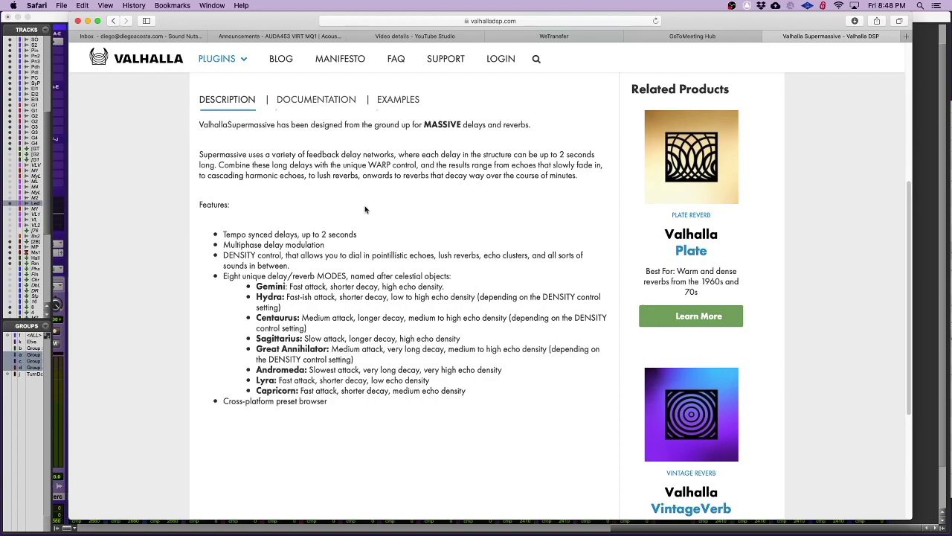
{"action": "key", "text": "super+Tab"}
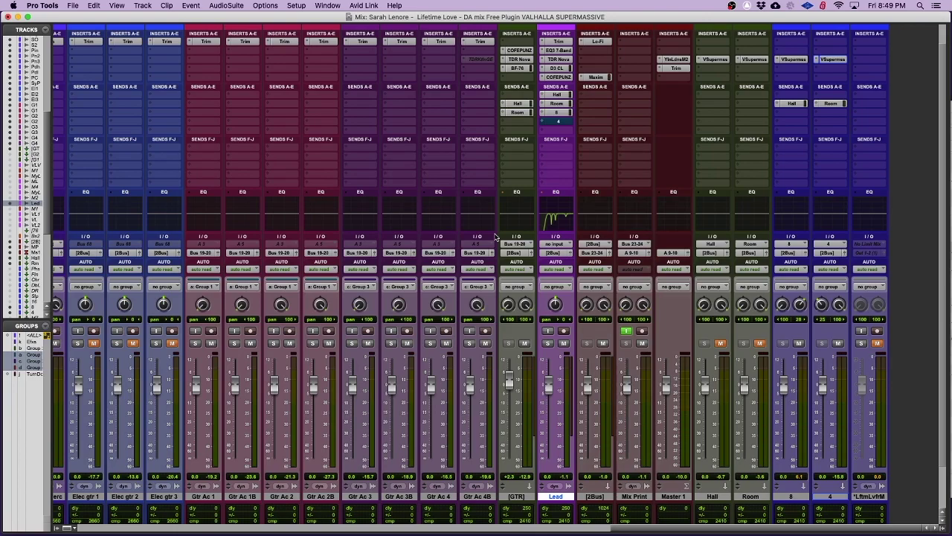
Switch to Safari again
{"action": "key", "text": "super+Tab"}
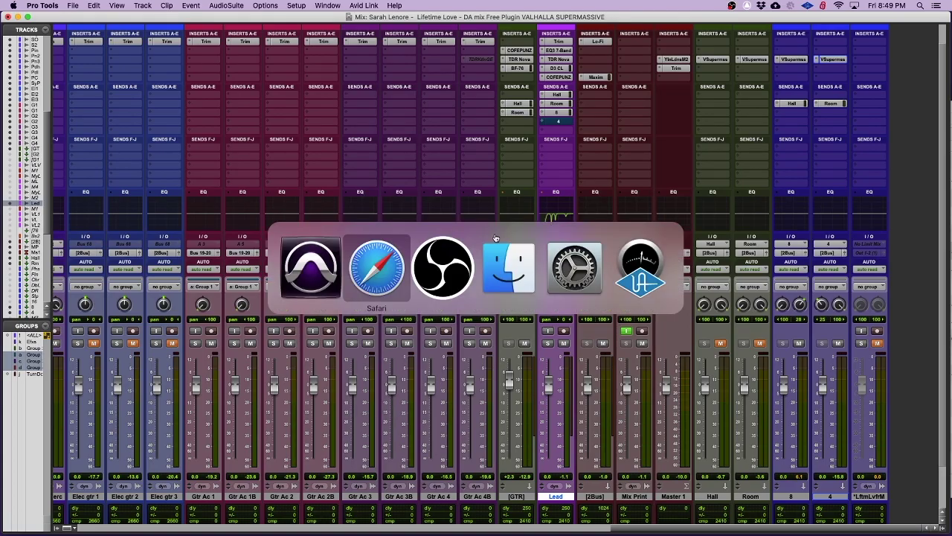